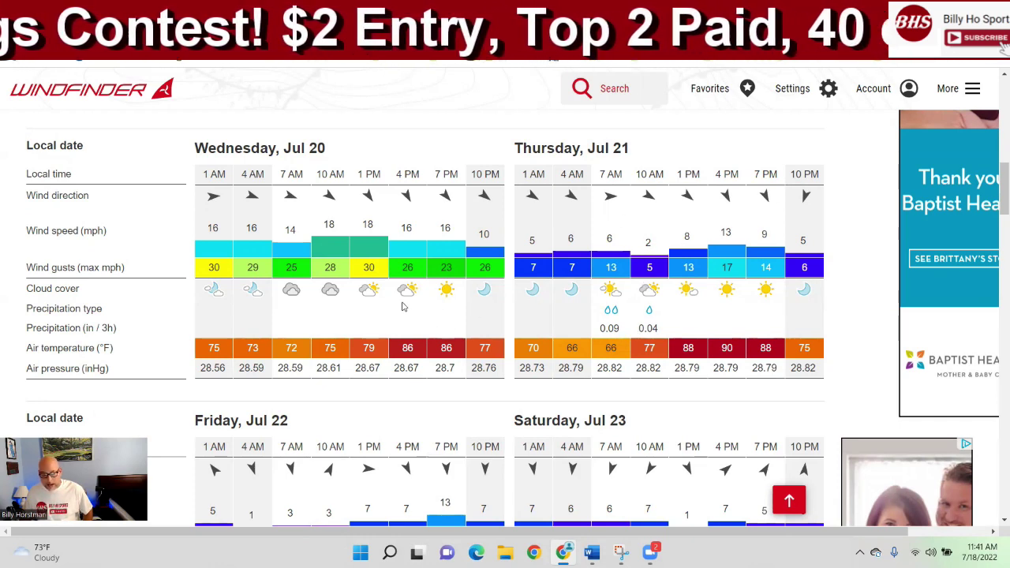
# - Examine the Windfinder forecast from Wednesday, Jul 20 through the following week for wind speed, gusts, precipitation and temperature
pyautogui.scroll(-2, 403, 306)
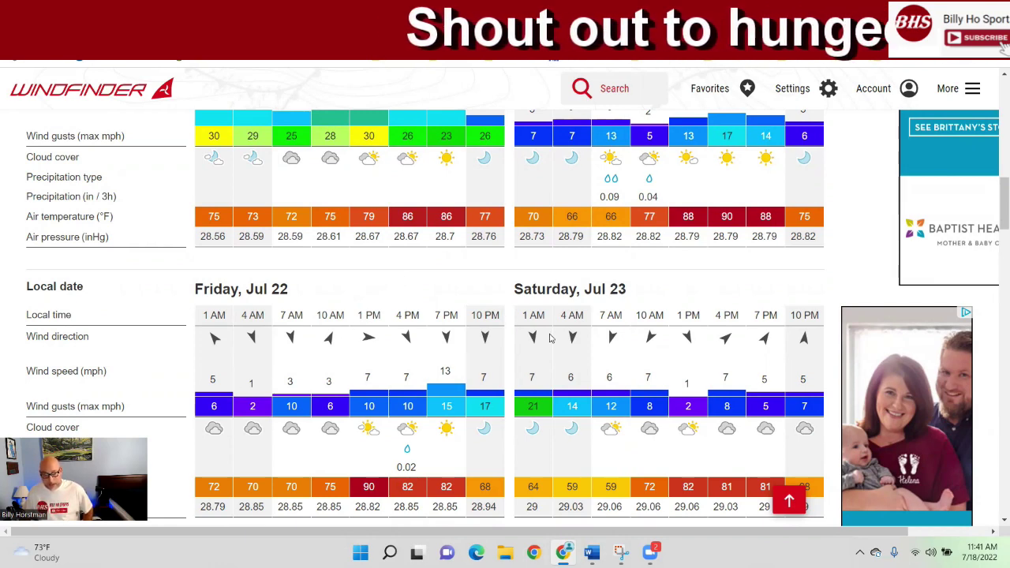
pyautogui.scroll(-2, 555, 337)
pyautogui.scroll(-1, 553, 340)
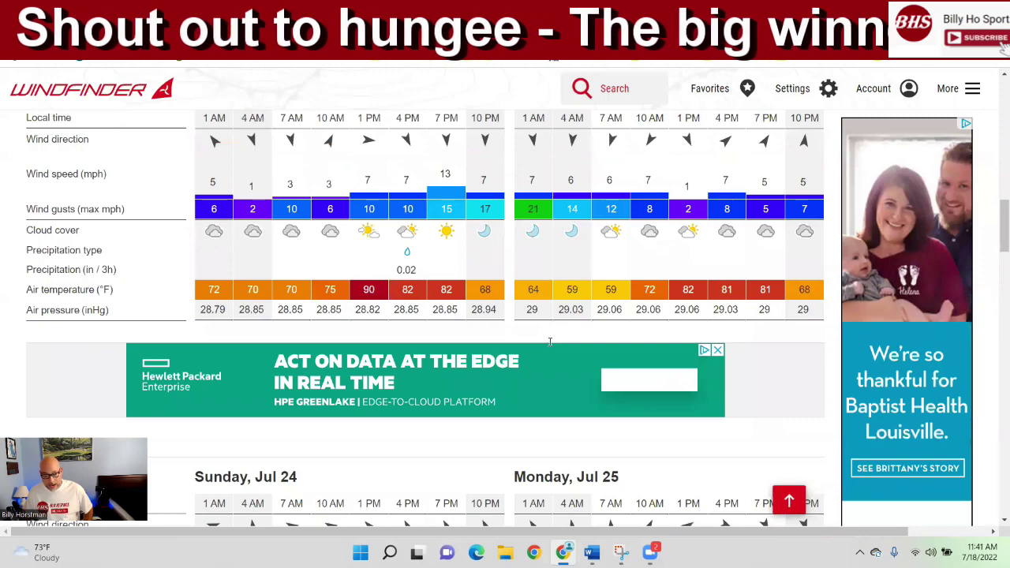
pyautogui.scroll(-3, 513, 360)
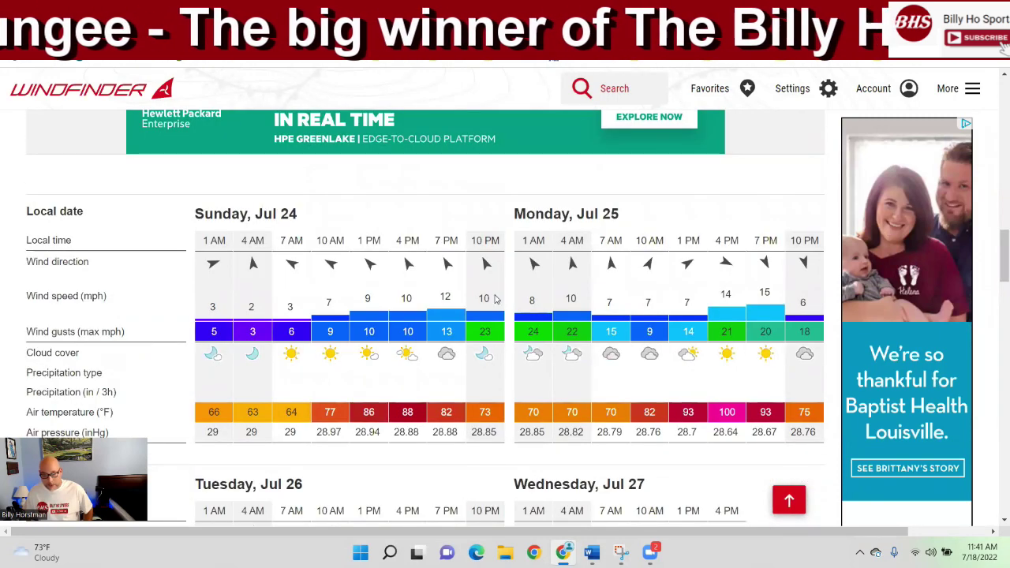
pyautogui.scroll(8, 421, 319)
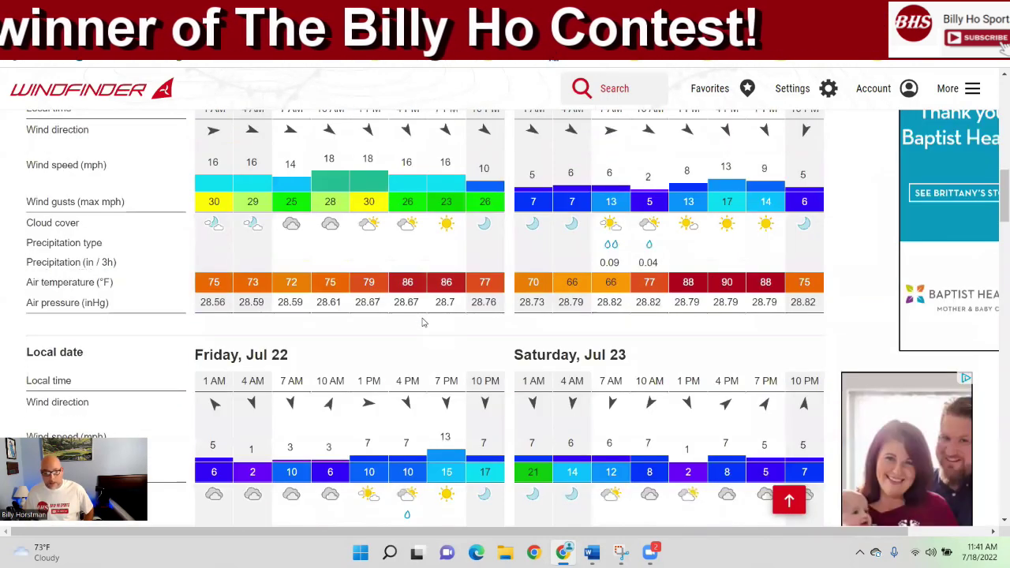
pyautogui.scroll(1, 417, 320)
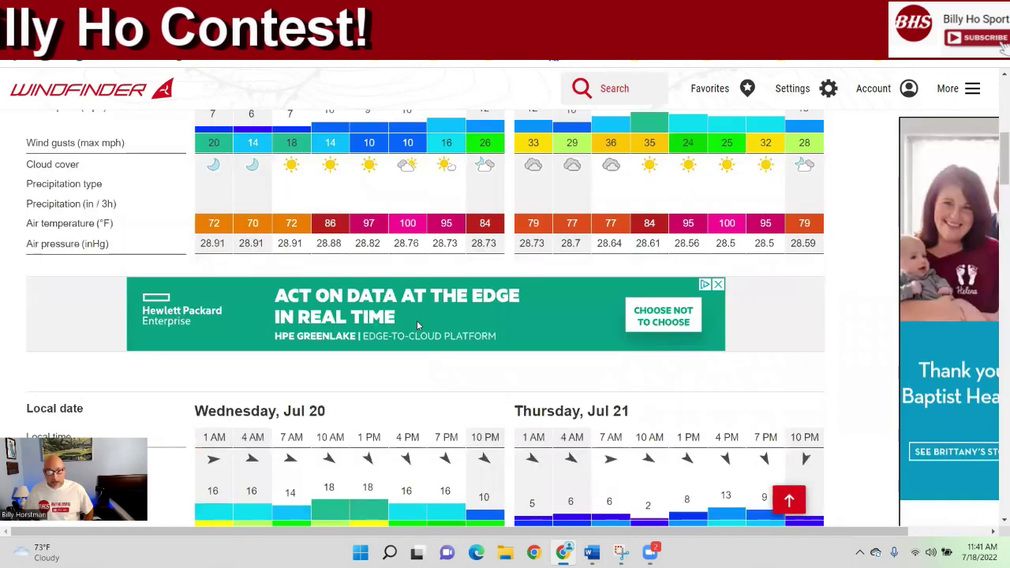
pyautogui.scroll(-1, 417, 321)
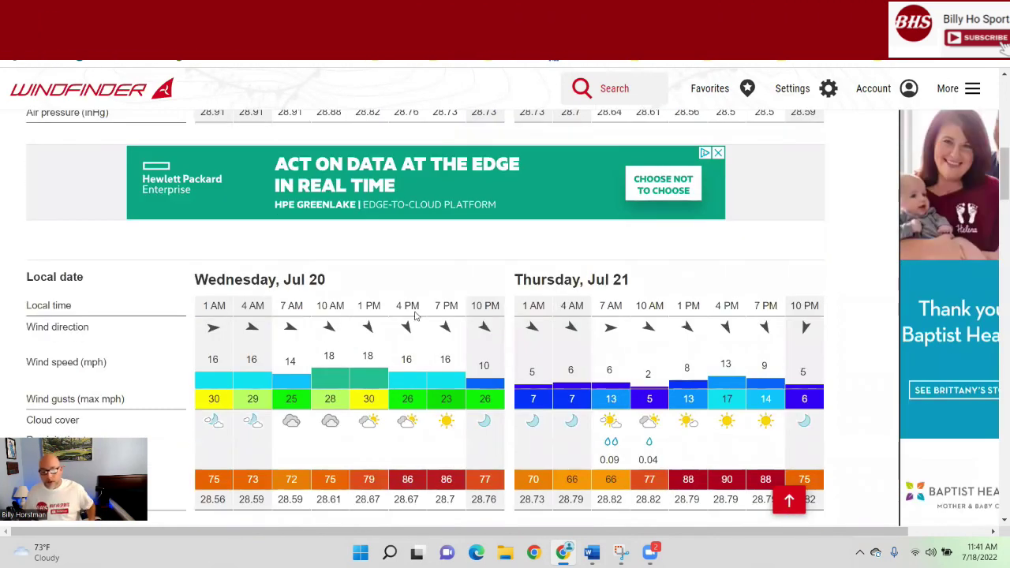
pyautogui.scroll(-1, 427, 318)
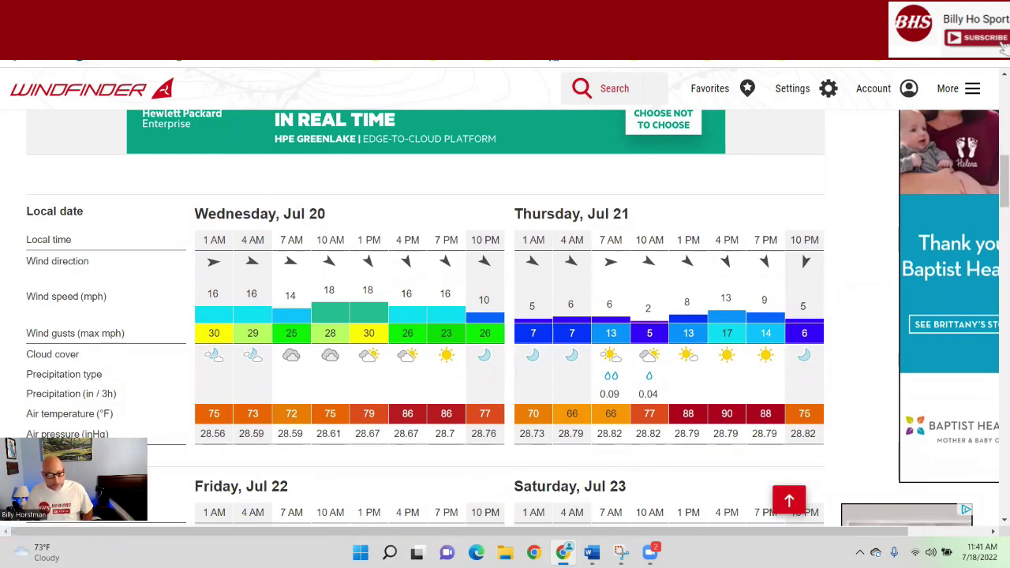
# - Switch to the TPC Twin Cities course breakdown and examine the average strokes gained charts for top 10 finishers
pyautogui.hotkey('ctrl', 'Tab')
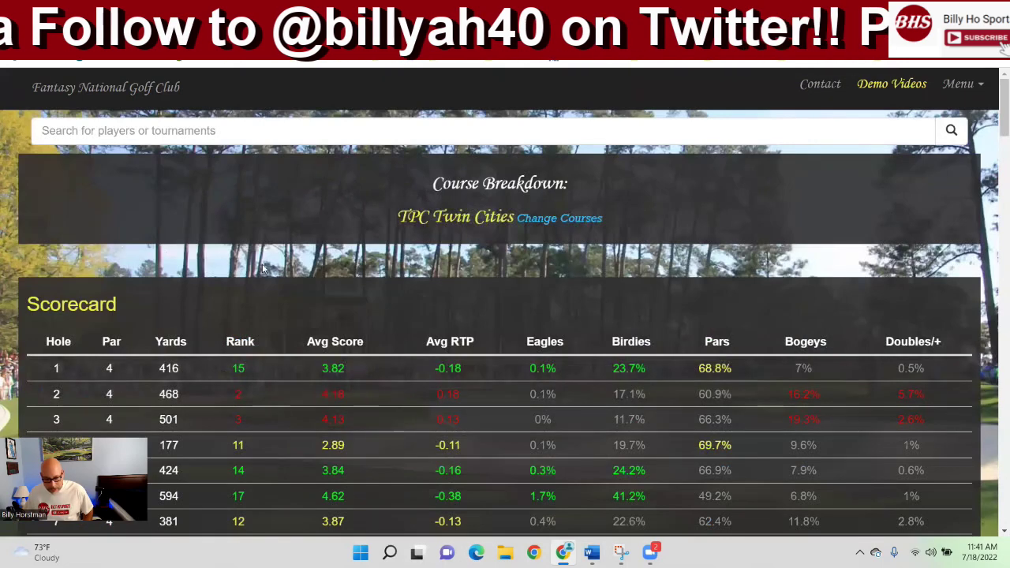
pyautogui.scroll(-2, 275, 271)
pyautogui.scroll(-6, 276, 269)
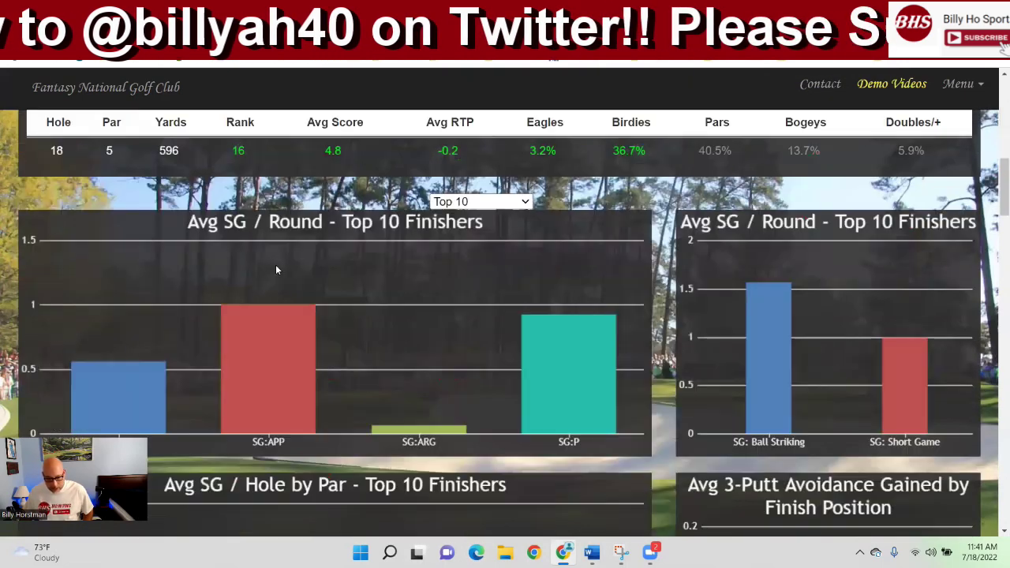
pyautogui.scroll(-1, 273, 266)
pyautogui.scroll(-1, 273, 266)
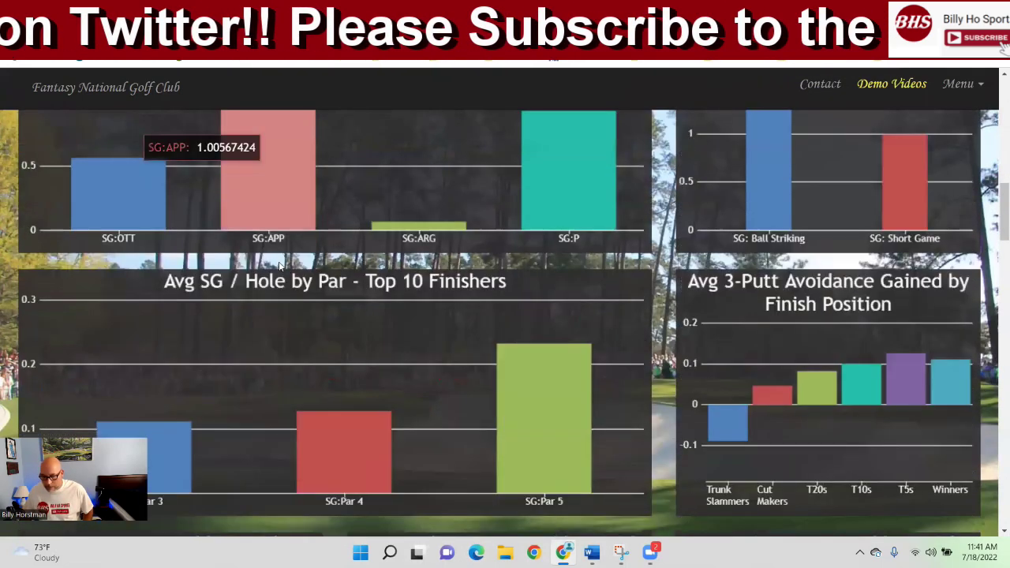
pyautogui.scroll(3, 278, 269)
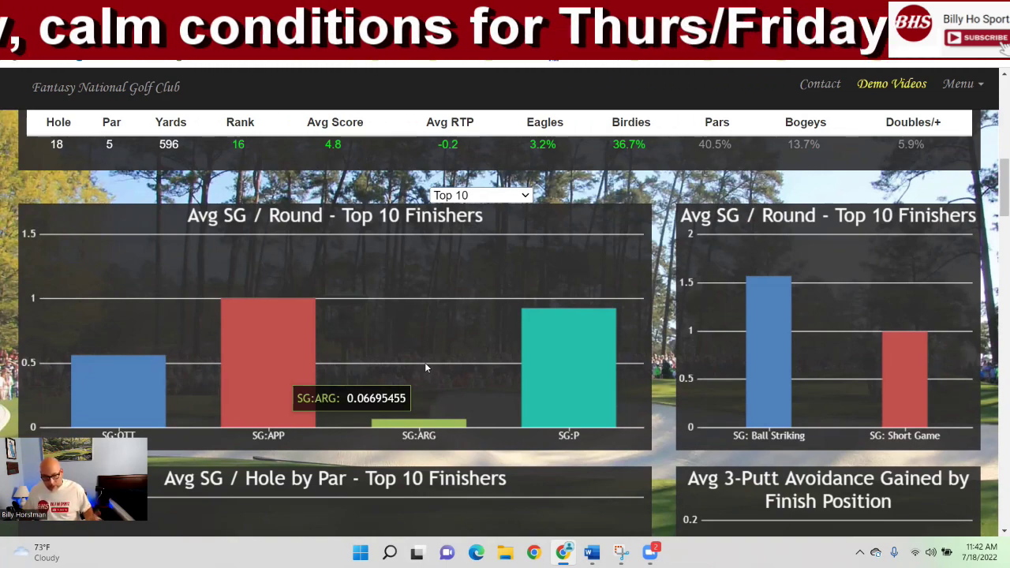
# - Review the course charts on hole composition, approach shot distribution, driving accuracy, driving distance and putting against the tour average
pyautogui.scroll(-15, 422, 365)
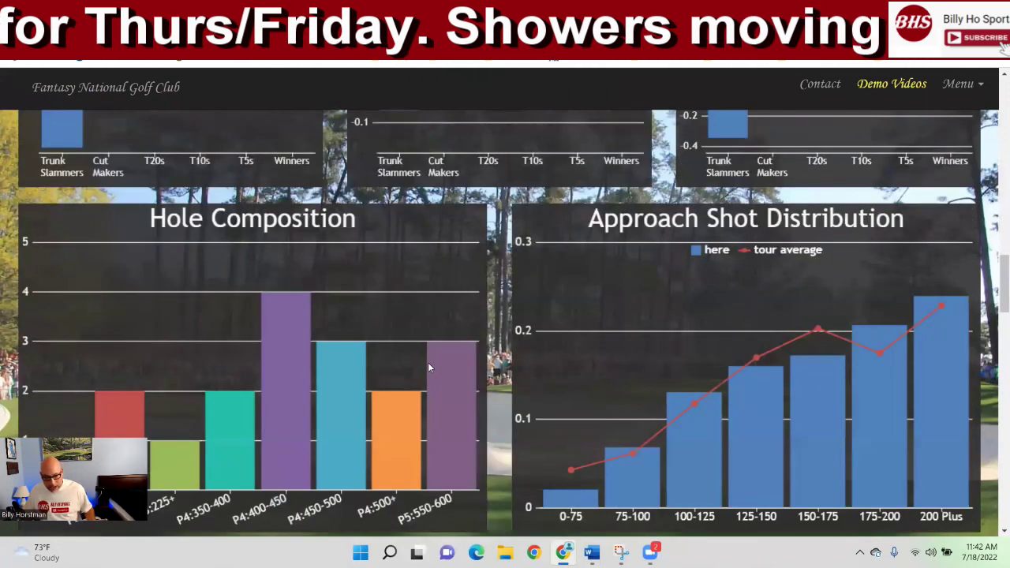
pyautogui.scroll(-8, 432, 366)
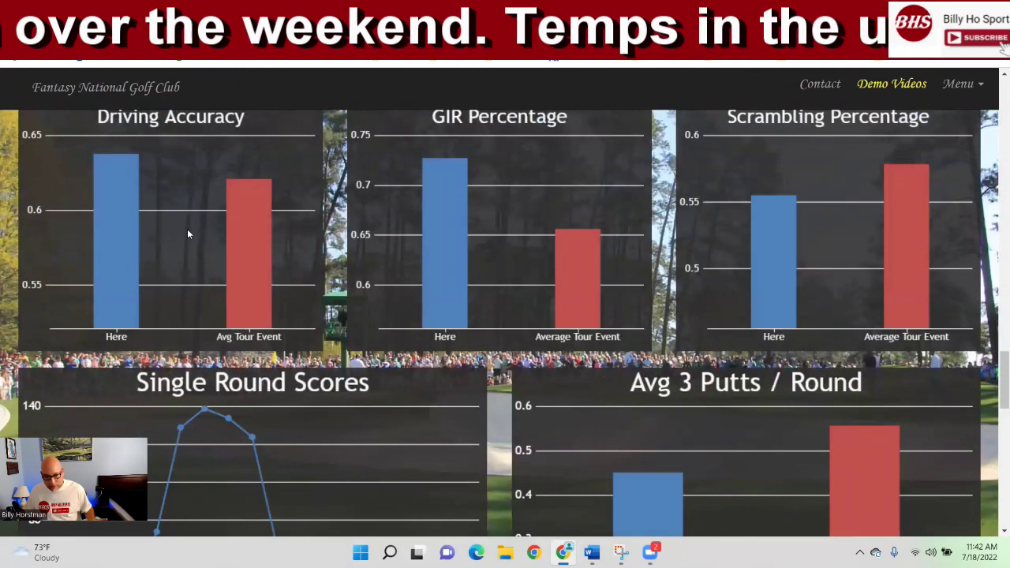
pyautogui.scroll(-8, 187, 229)
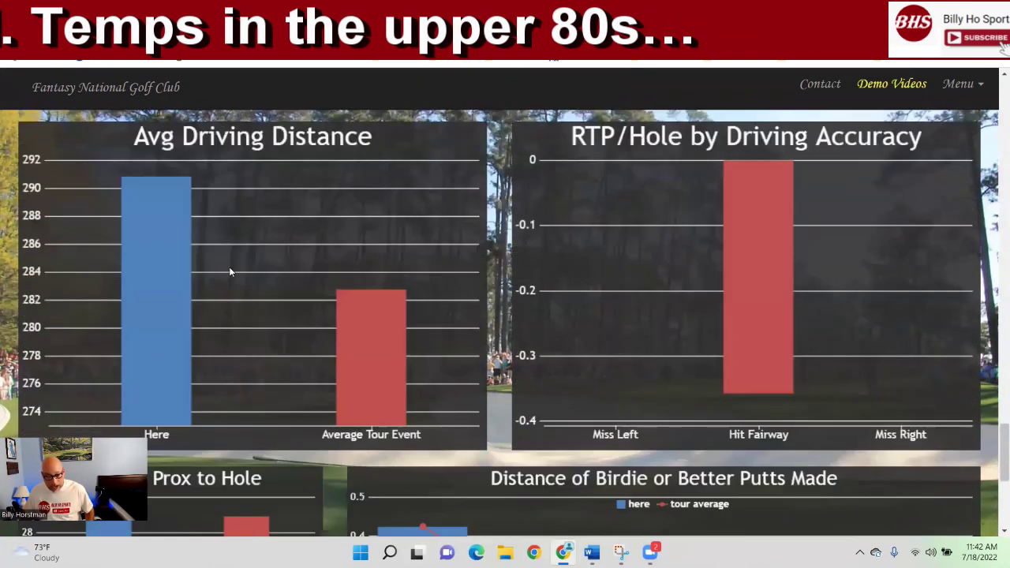
pyautogui.moveTo(370, 305)
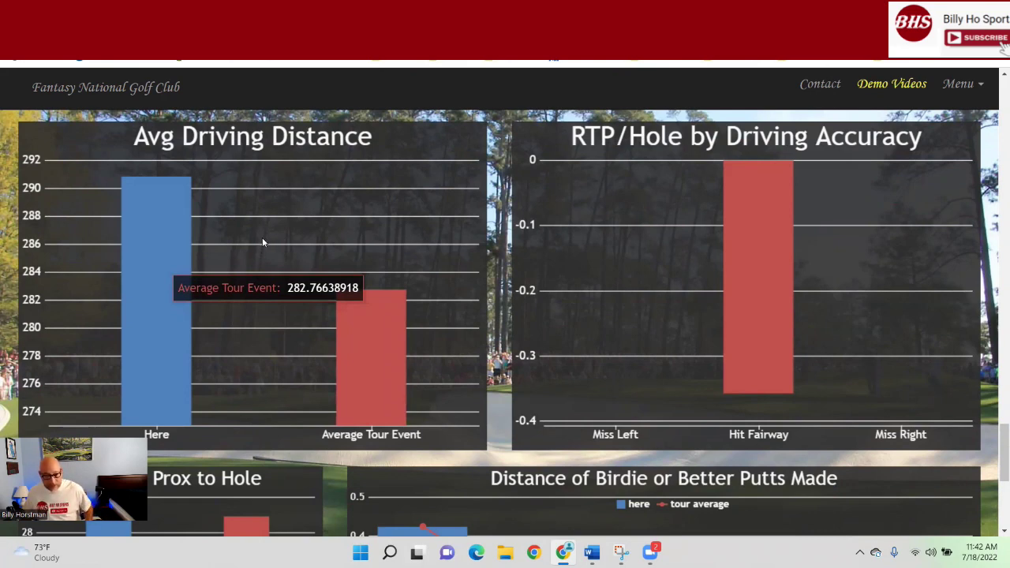
pyautogui.scroll(-3, 263, 245)
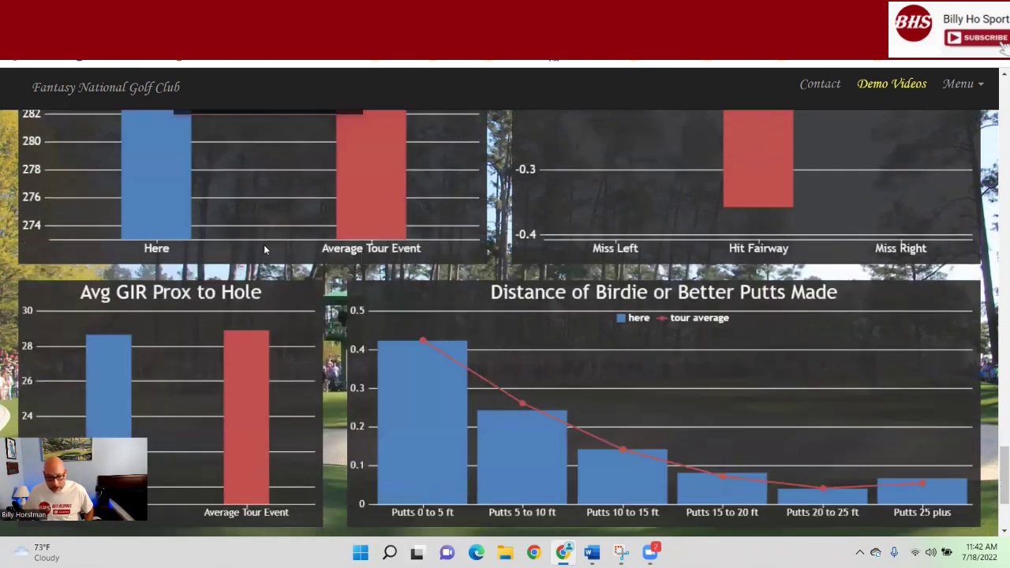
pyautogui.scroll(-2, 270, 251)
pyautogui.scroll(6, 266, 241)
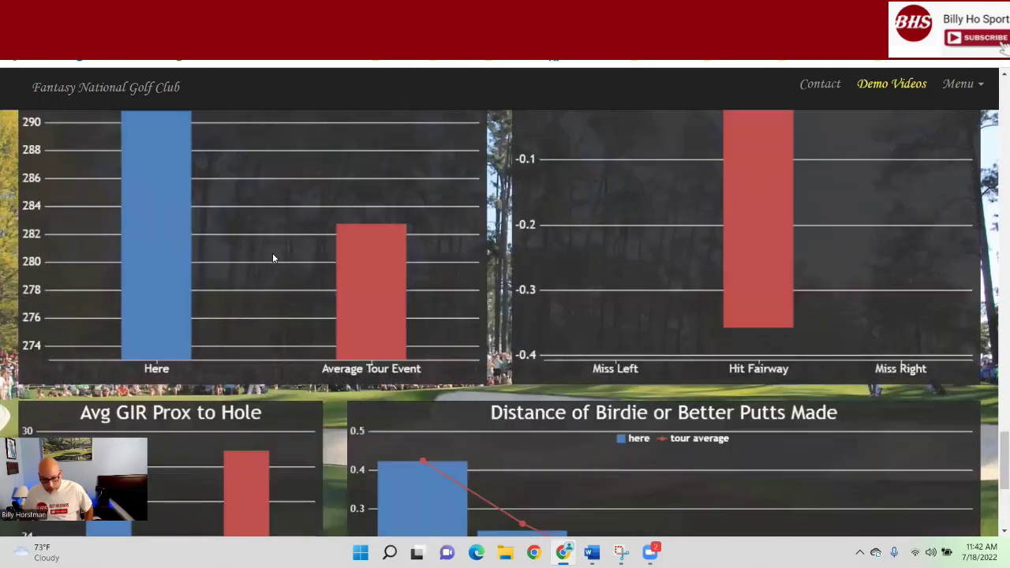
pyautogui.moveTo(273, 189)
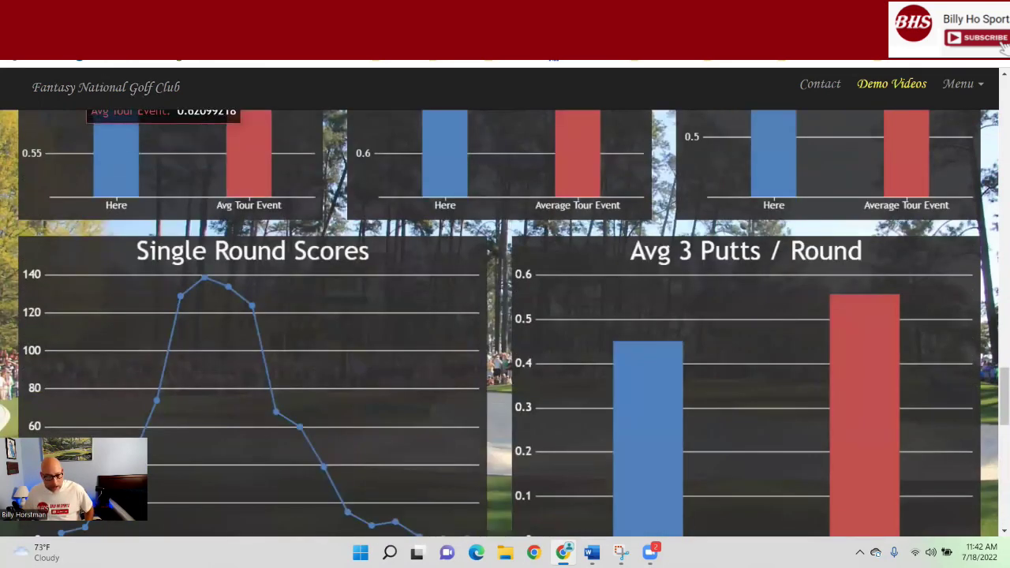
# - Return to the course scorecard and review the yardage, difficulty rank and scoring rates of all 18 holes
pyautogui.hotkey('ctrl', 'Tab')
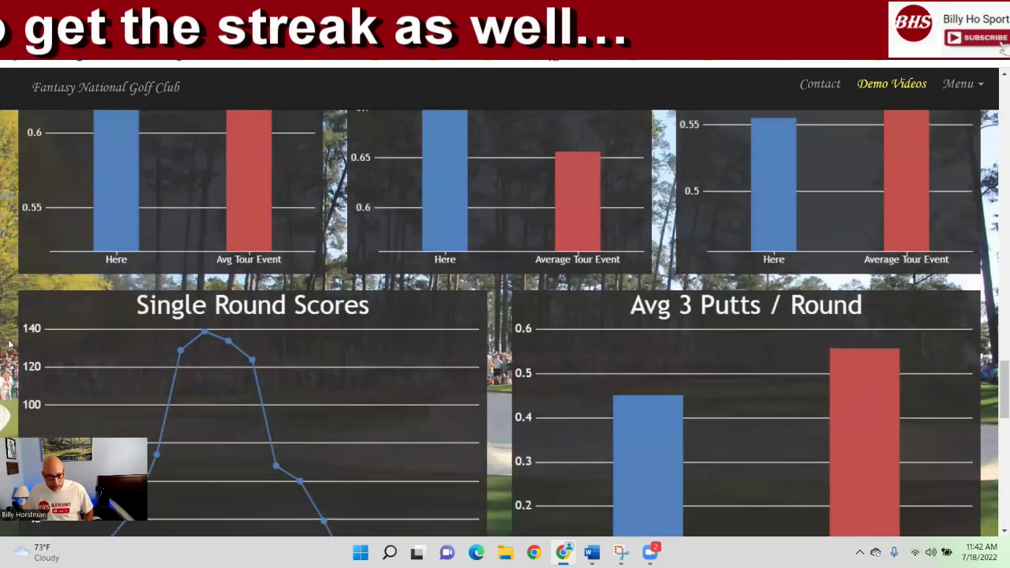
pyautogui.scroll(20, 10, 344)
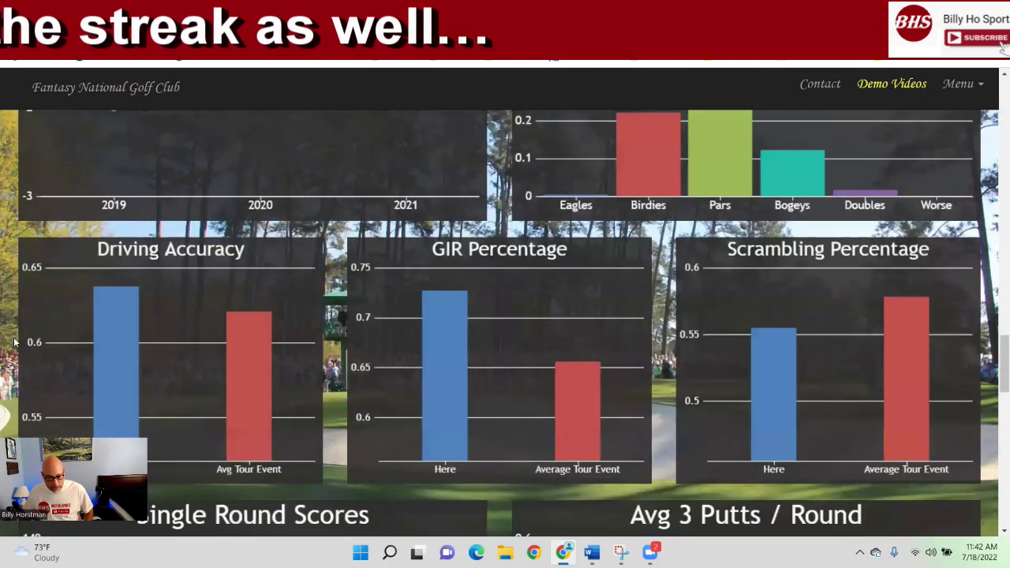
pyautogui.scroll(10, 12, 335)
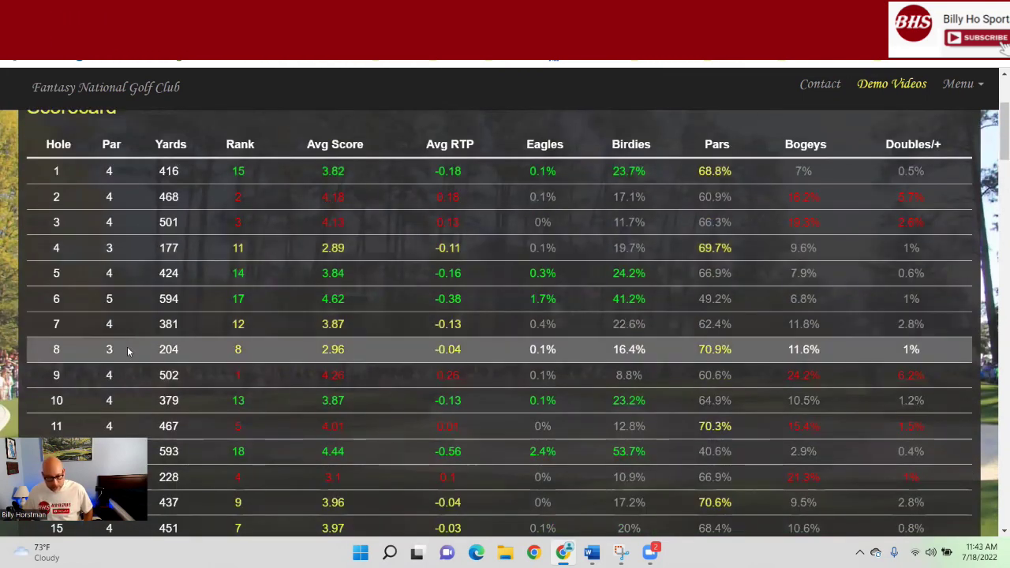
pyautogui.scroll(-1, 127, 351)
pyautogui.scroll(-2, 127, 352)
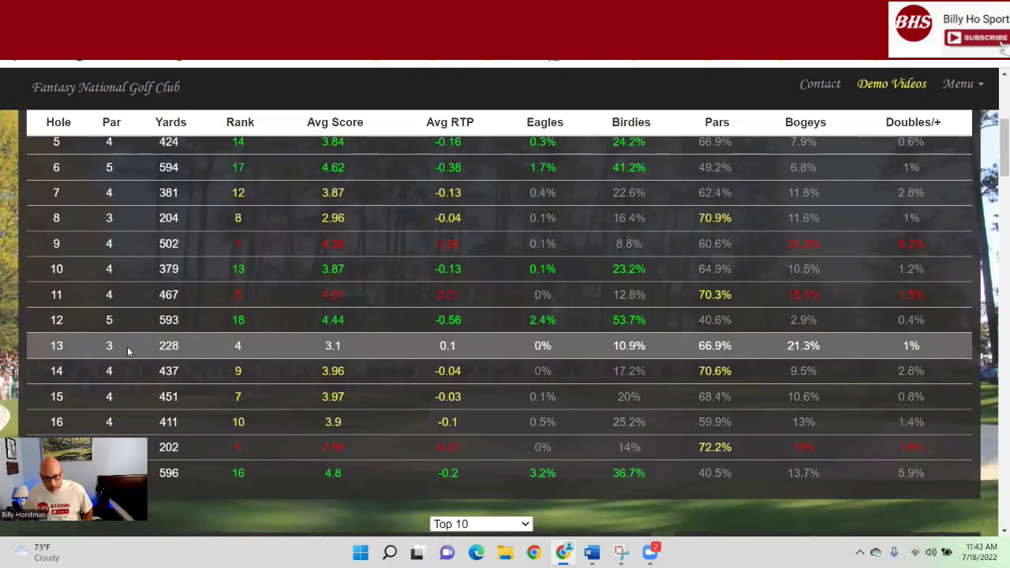
pyautogui.scroll(-1, 129, 352)
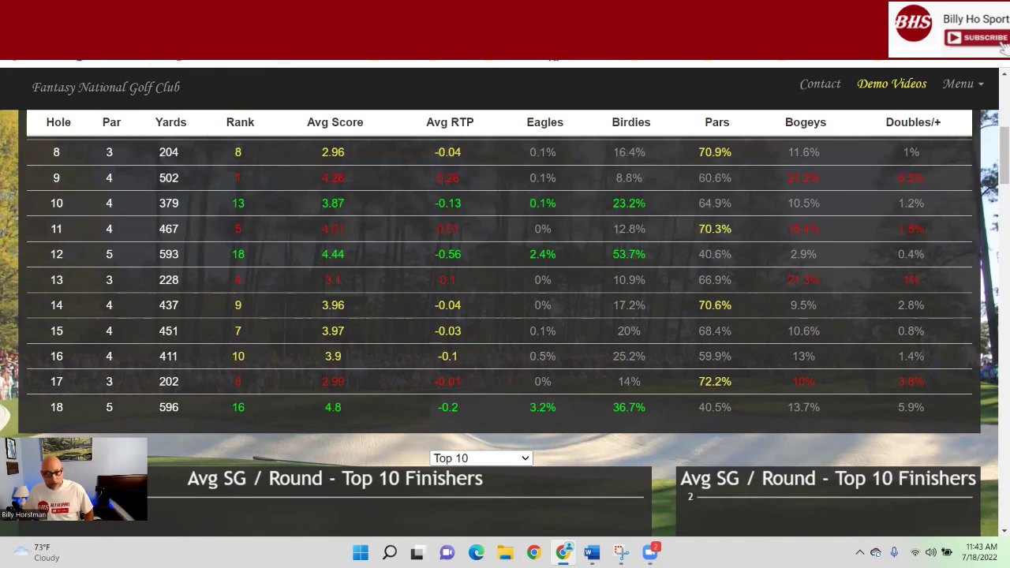
# - Open the mixed condition model and review its stat weights and the resulting player rankings
pyautogui.scroll(-10, 177, 210)
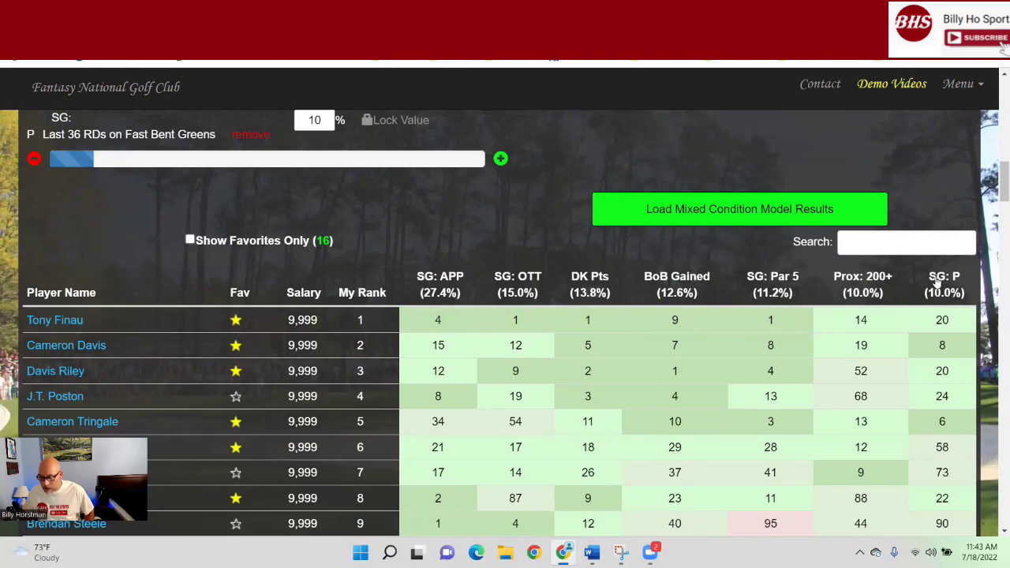
pyautogui.scroll(3, 528, 247)
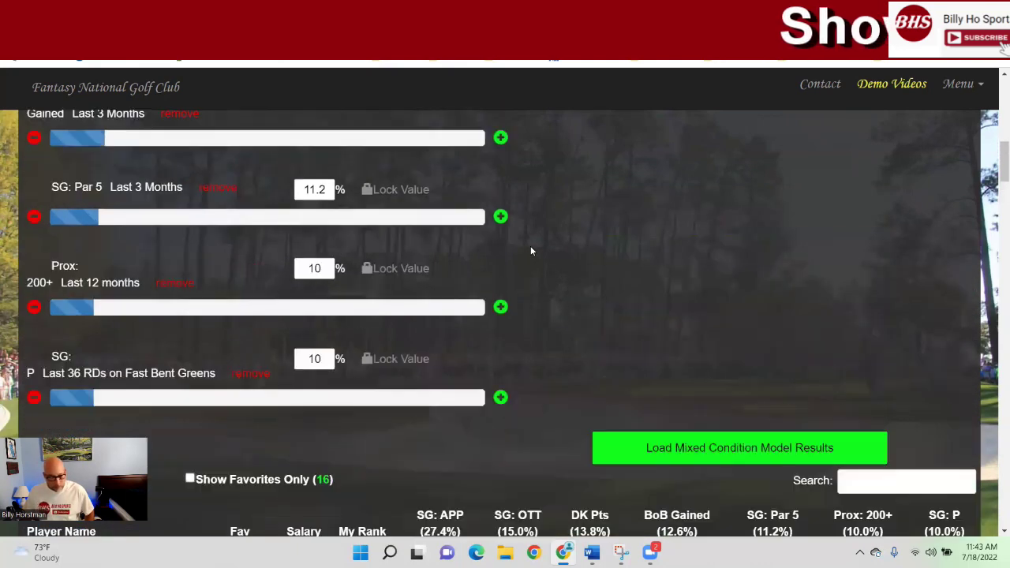
pyautogui.scroll(-1, 251, 362)
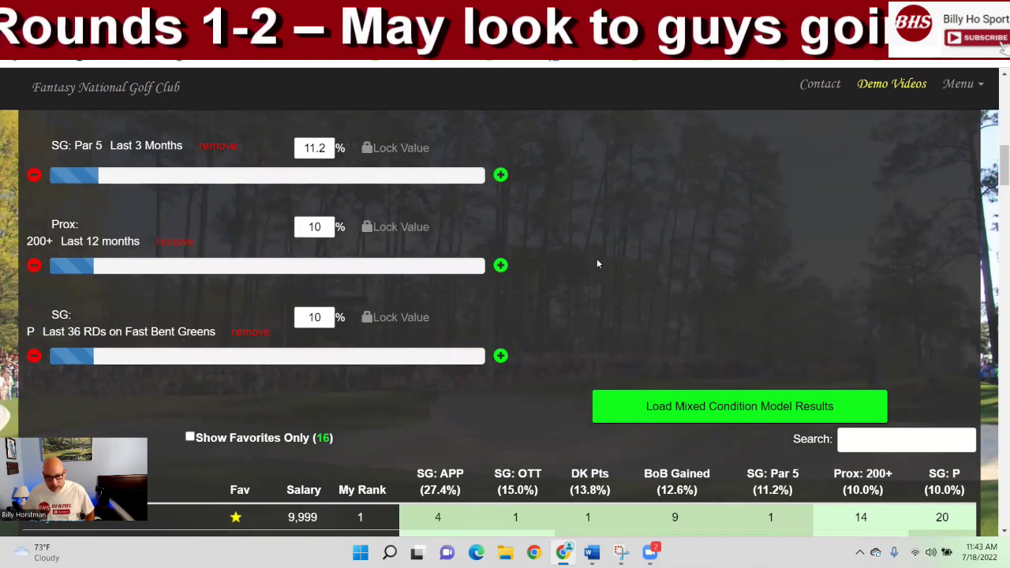
pyautogui.scroll(-3, 597, 261)
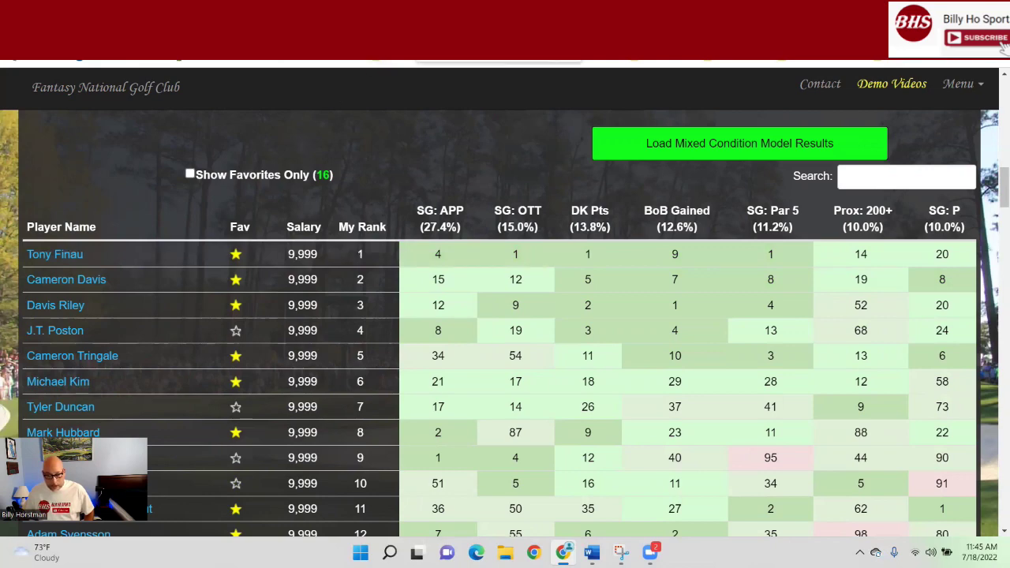
# - Switch to the player rankings with the custom date range 03-01-2022 through 07-11-2022 and show only the favorites
pyautogui.hotkey('ctrl', 'Tab')
pyautogui.scroll(1, 356, 251)
pyautogui.scroll(10, 357, 253)
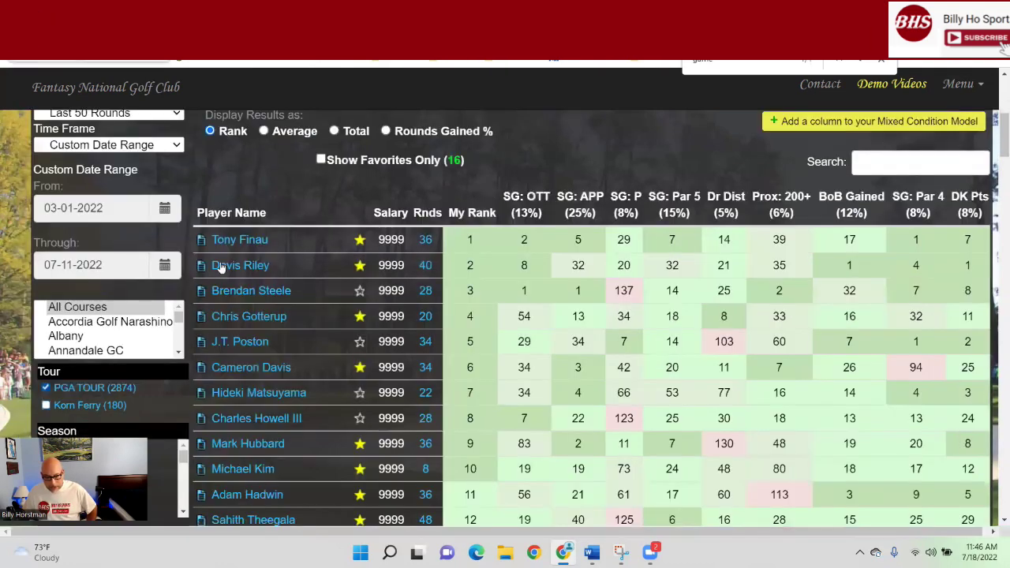
pyautogui.click(321, 160)
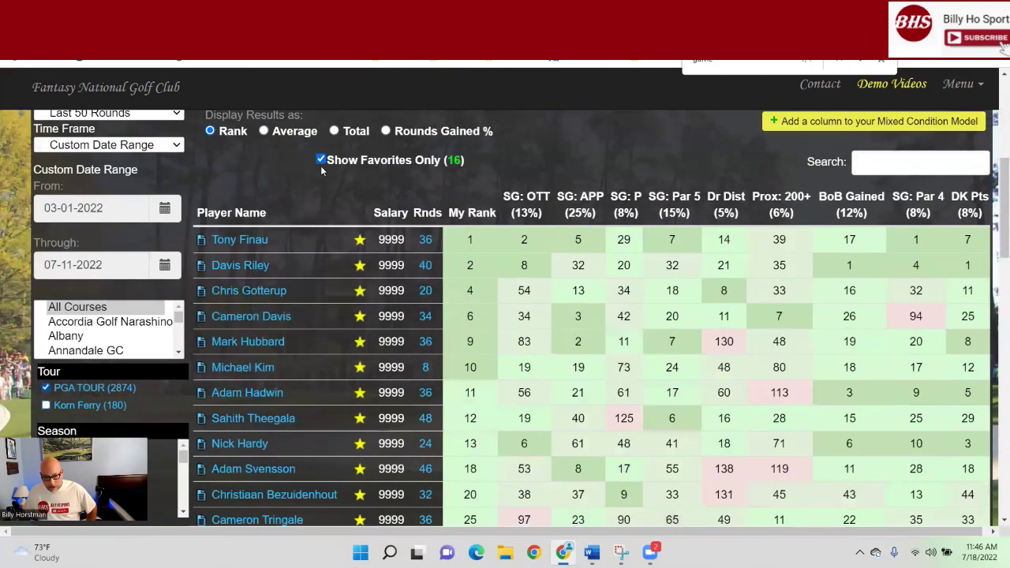
pyautogui.scroll(-1, 324, 231)
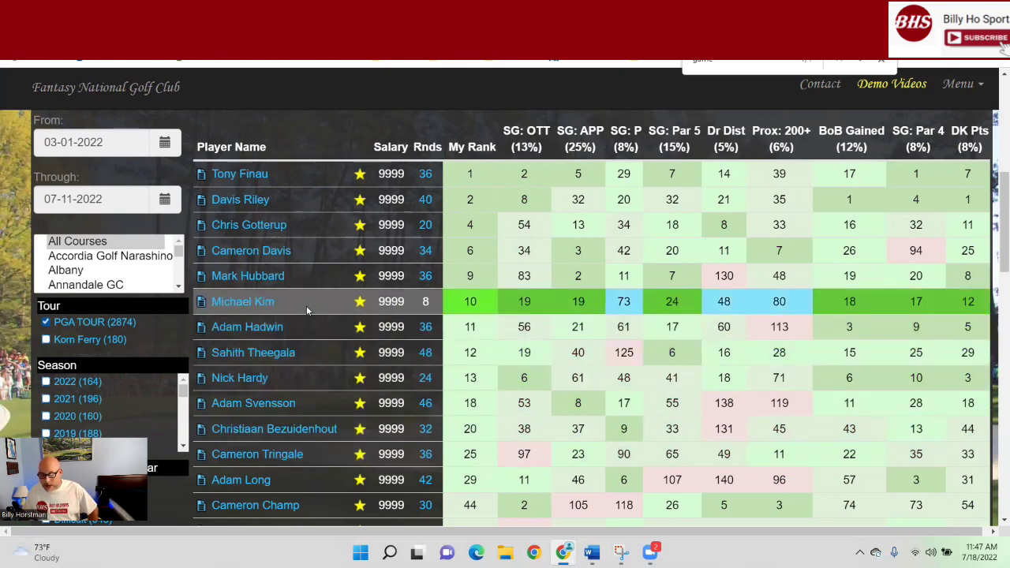
# - Open Michael Kim's player profile and review his tournament results and strokes gained history back through 2019
pyautogui.click(251, 306)
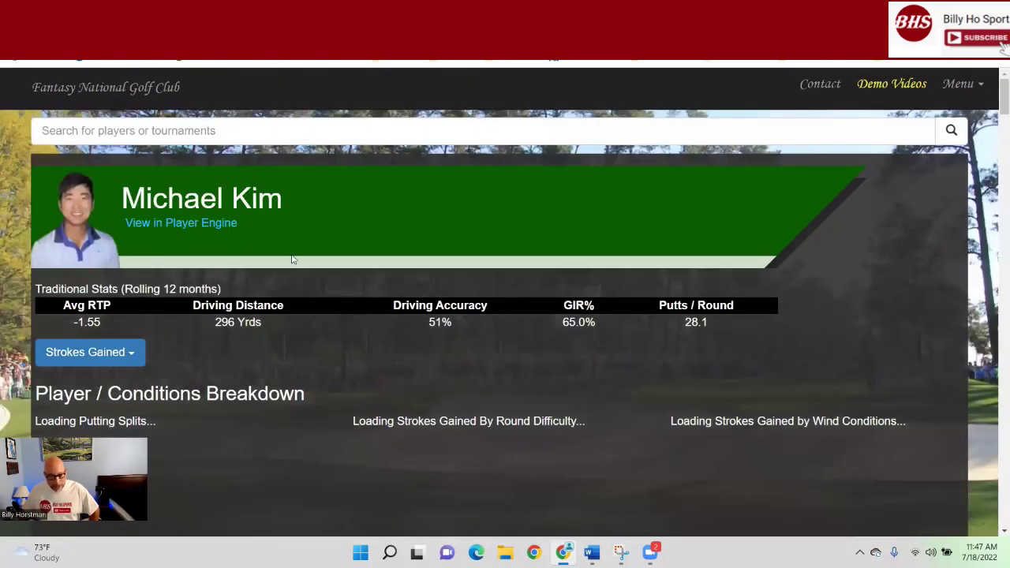
pyautogui.scroll(-2, 326, 278)
pyautogui.scroll(-12, 326, 278)
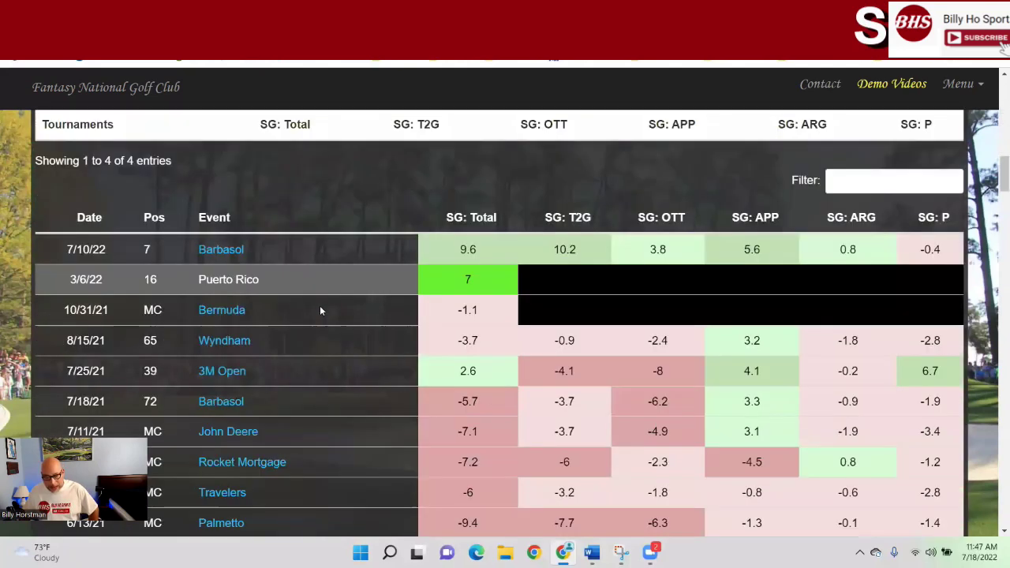
pyautogui.scroll(-4, 322, 298)
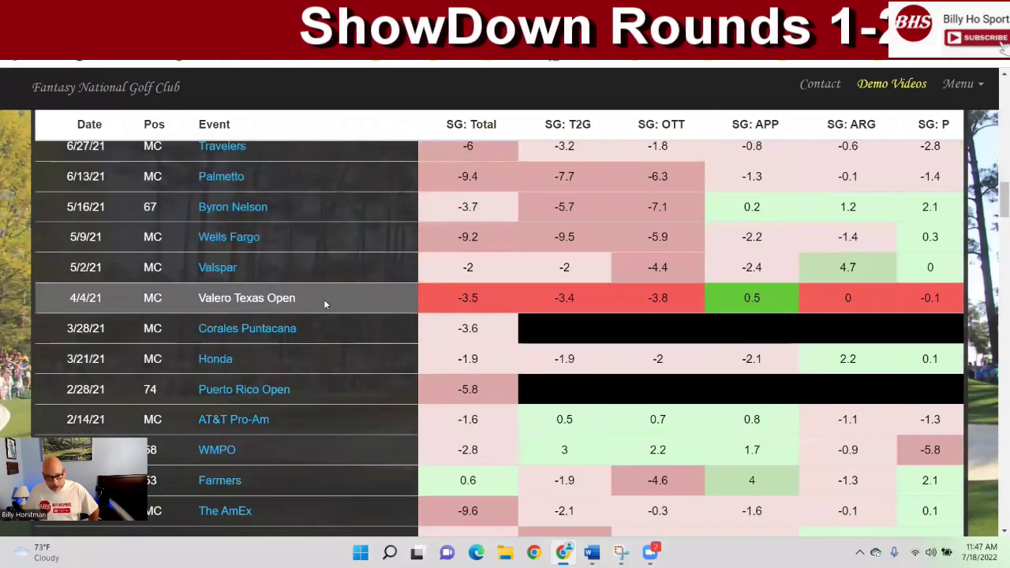
pyautogui.scroll(-1, 324, 300)
pyautogui.scroll(-5, 324, 301)
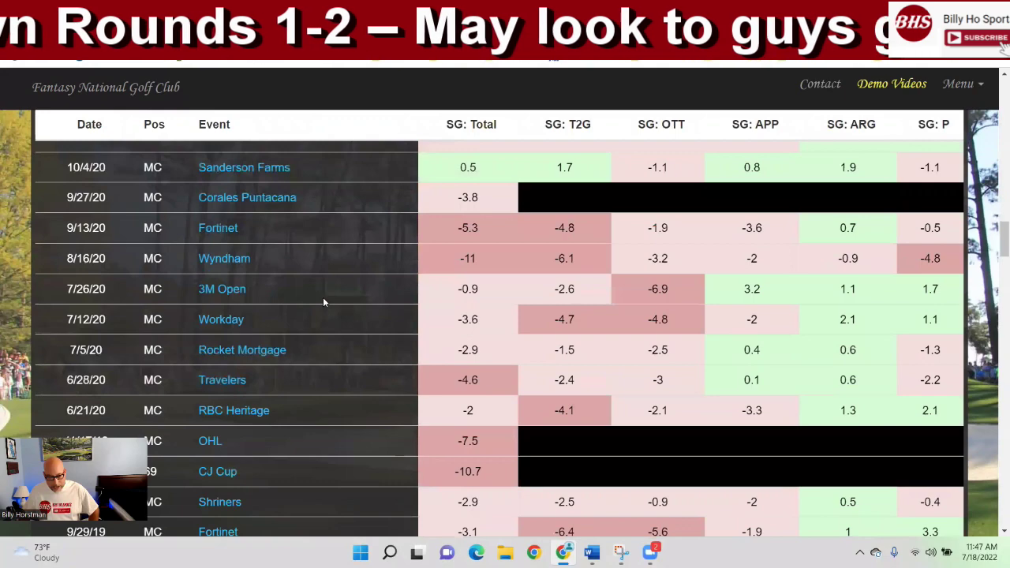
pyautogui.scroll(-8, 322, 301)
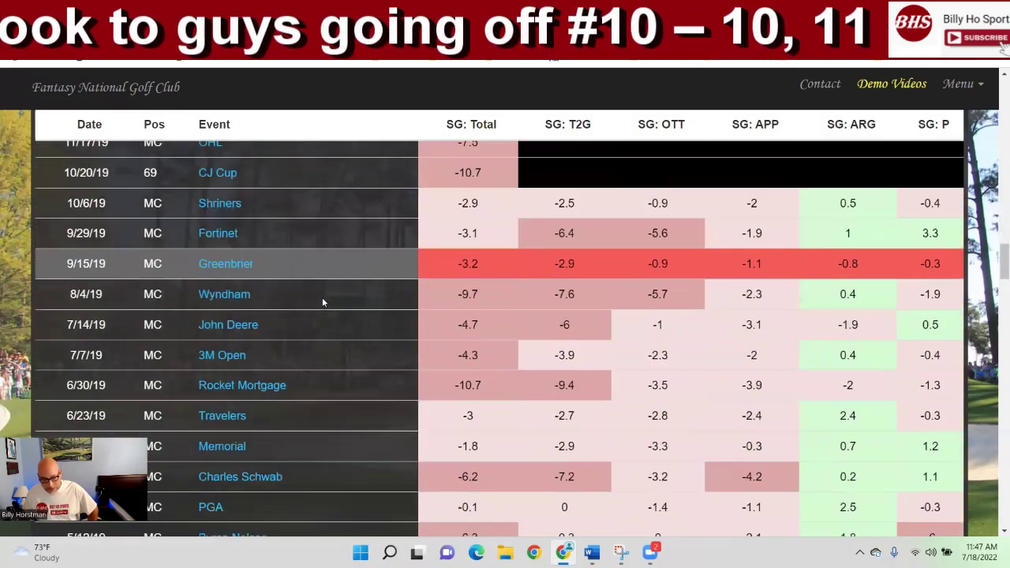
# - Examine Michael Kim's strokes gained history back to the 7/15/18 John Deere and his recent results from the 7/25/21 3M Open through the 7/10/22 Barbasol
pyautogui.scroll(-7, 321, 300)
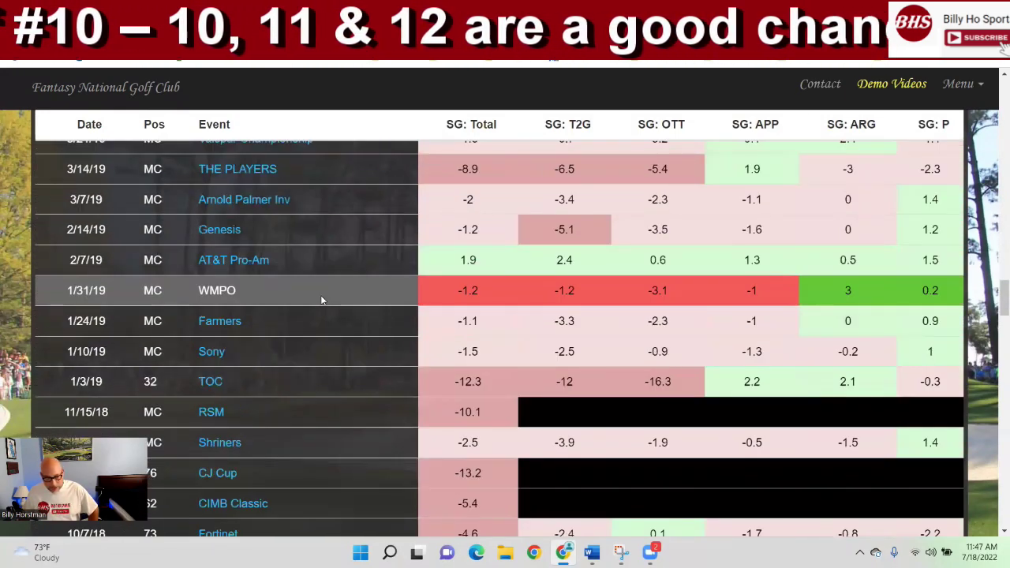
pyautogui.scroll(-1, 316, 304)
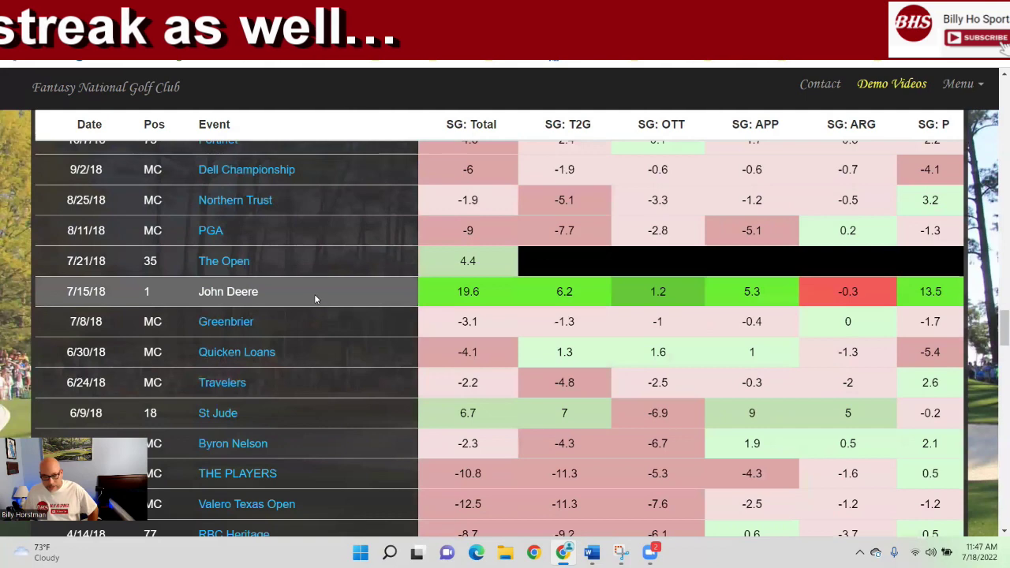
pyautogui.scroll(8, 316, 296)
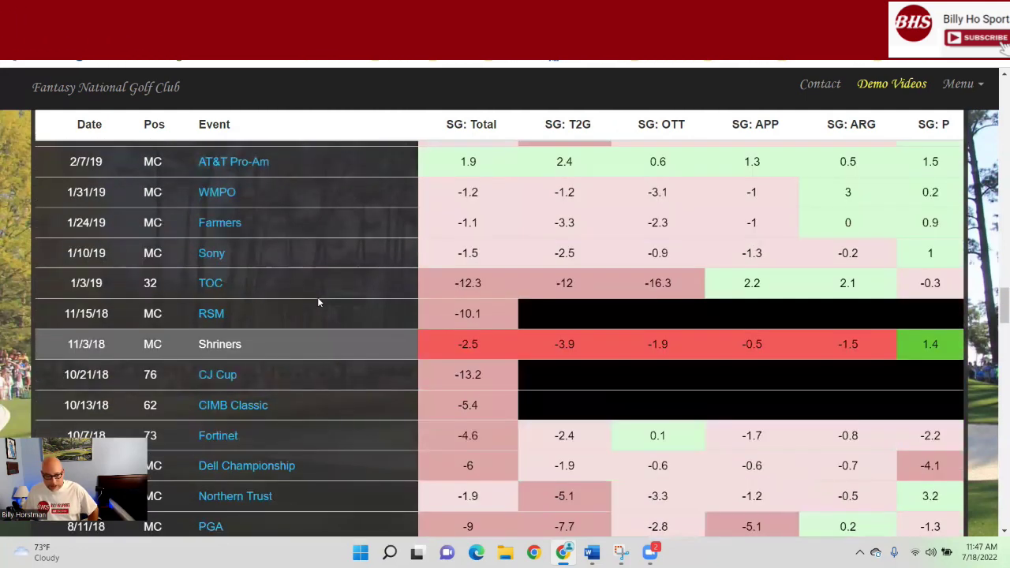
pyautogui.scroll(14, 322, 298)
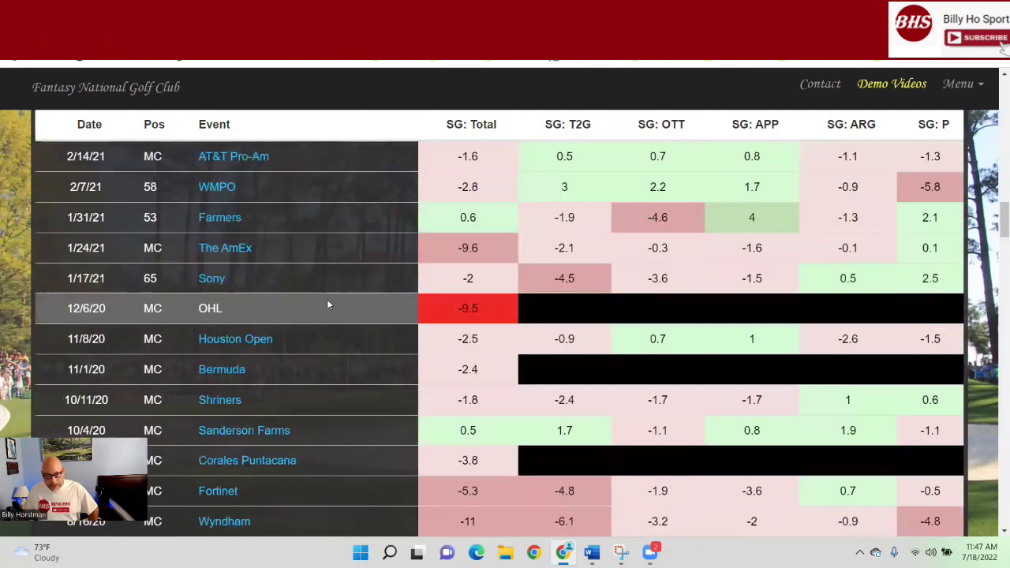
pyautogui.scroll(7, 327, 301)
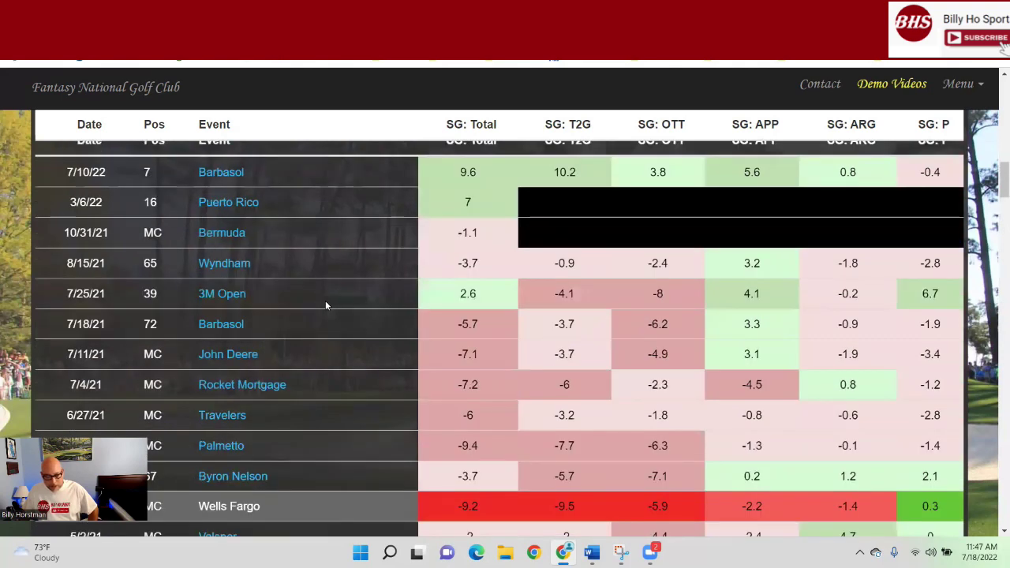
pyautogui.scroll(-2, 323, 304)
pyautogui.scroll(1, 323, 298)
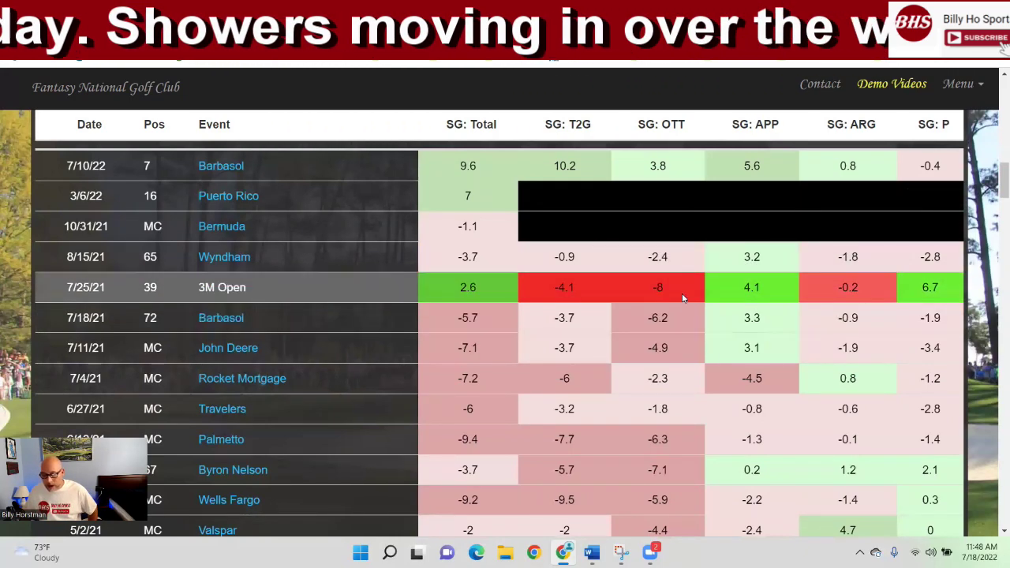
pyautogui.moveTo(680, 291)
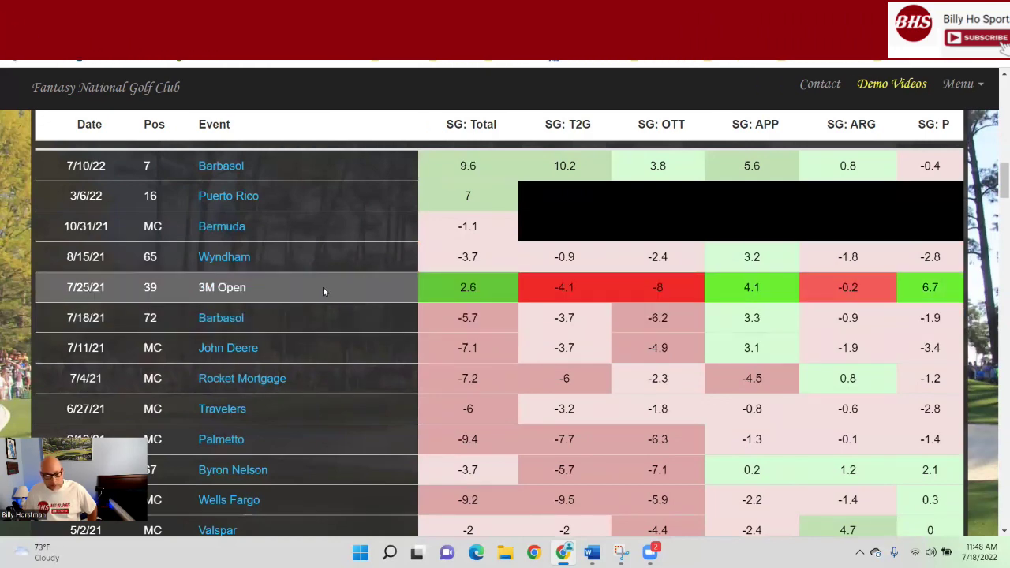
pyautogui.scroll(1, 314, 252)
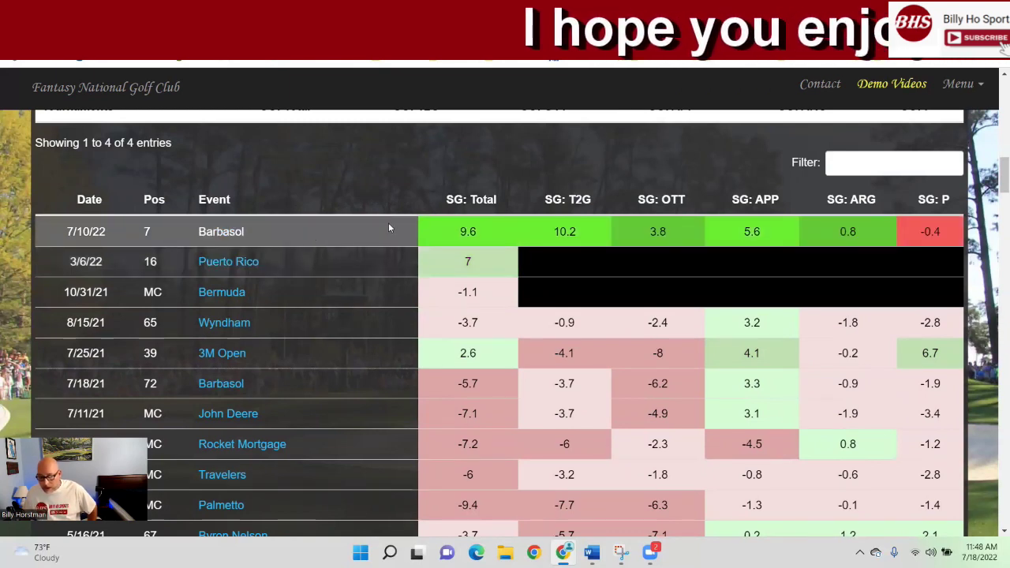
pyautogui.moveTo(625, 235)
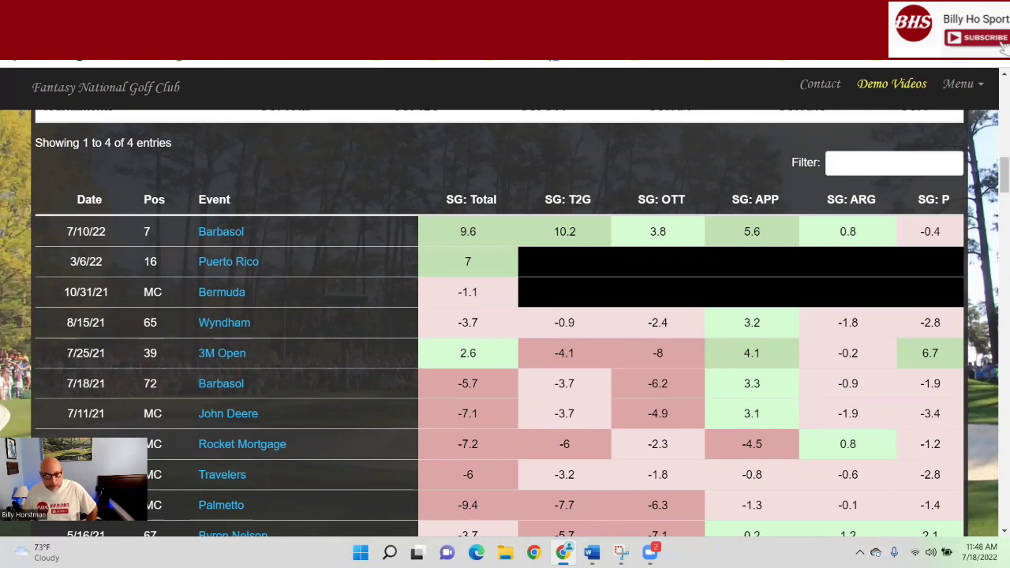
# - Return to the favorites rankings and review the list from Tony Finau to Wyndham Clark, including the Cameron Davis and Chris Gotterup rows
pyautogui.hotkey('alt', 'Left')
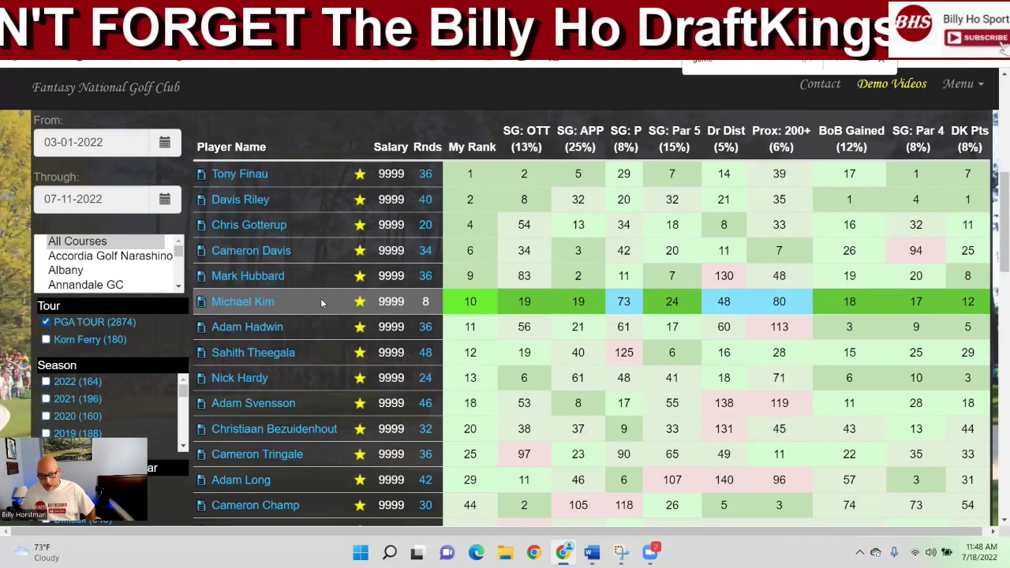
pyautogui.scroll(-1, 322, 302)
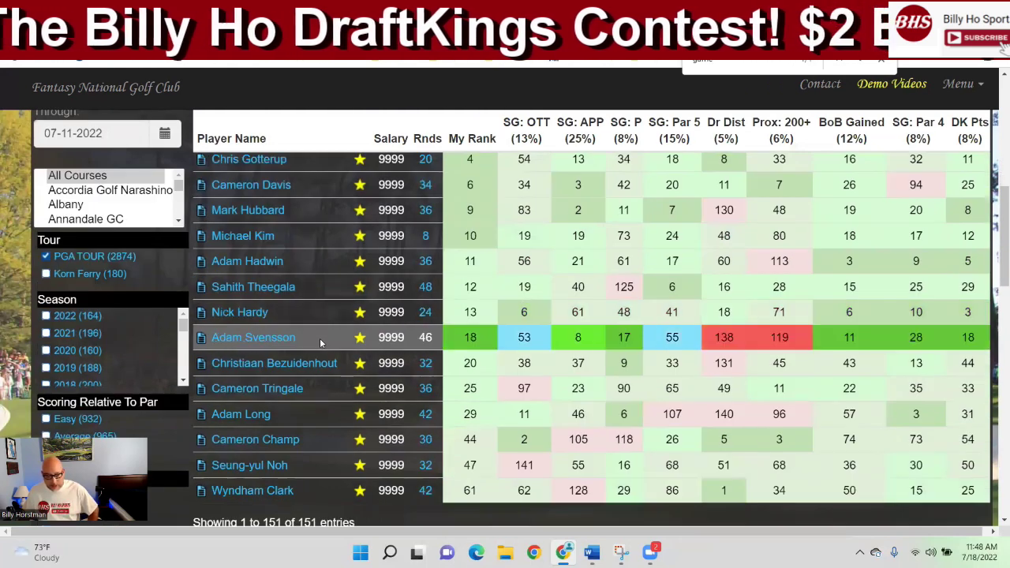
pyautogui.scroll(-1, 322, 340)
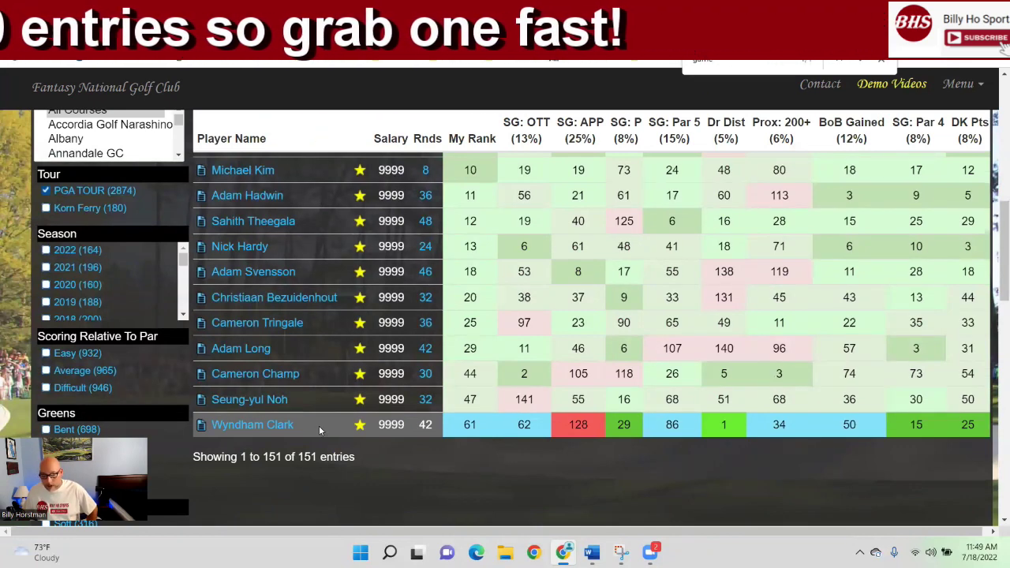
pyautogui.scroll(2, 319, 425)
pyautogui.scroll(1, 304, 273)
pyautogui.click(309, 250)
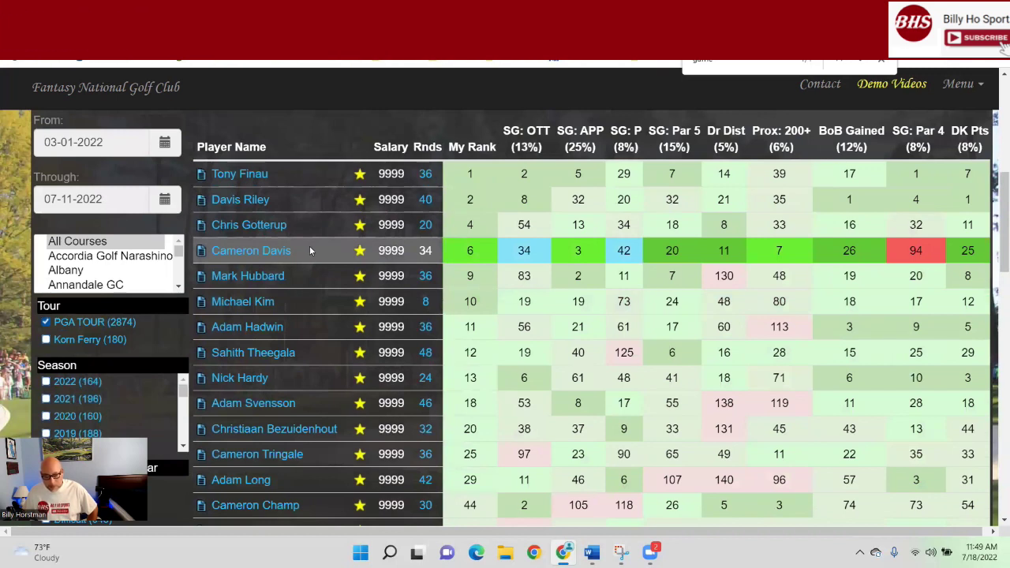
pyautogui.click(309, 226)
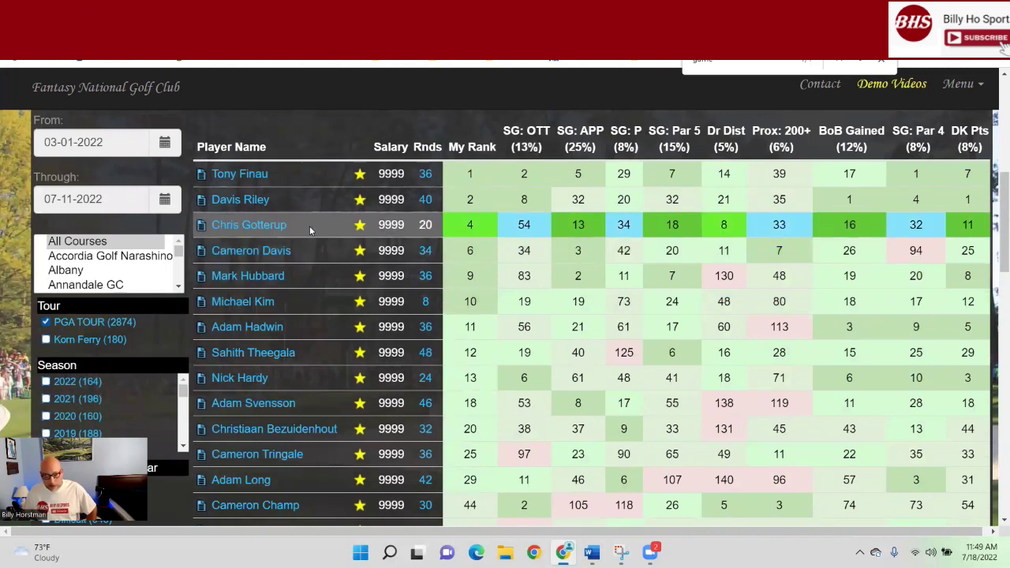